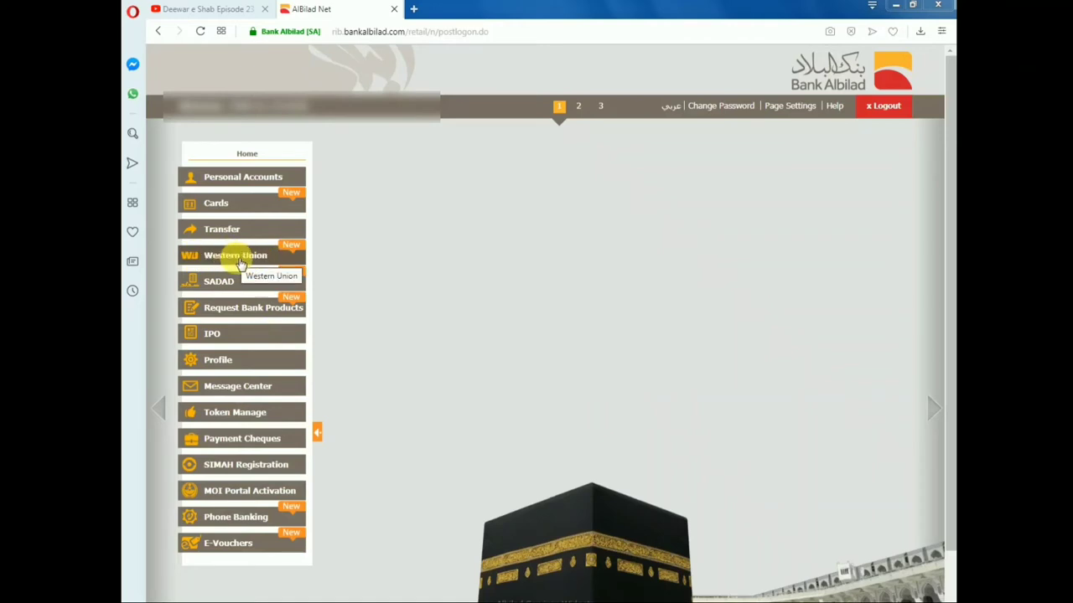
# - Go to Western Union Fund Transfer and open a new Western Union Beneficiary form
pyautogui.click(240, 262)
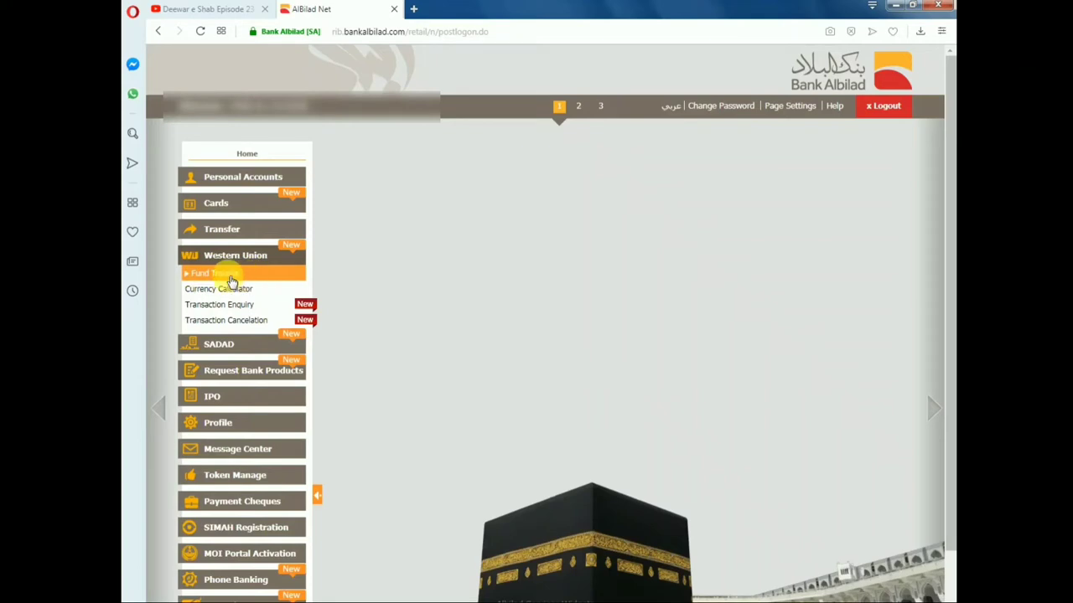
pyautogui.click(231, 280)
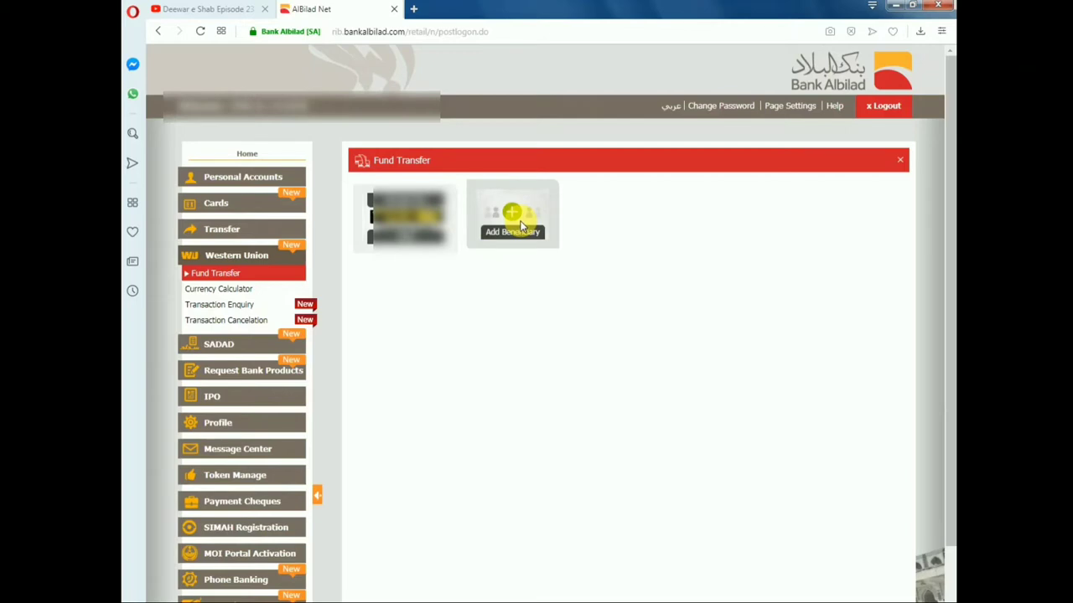
pyautogui.click(515, 222)
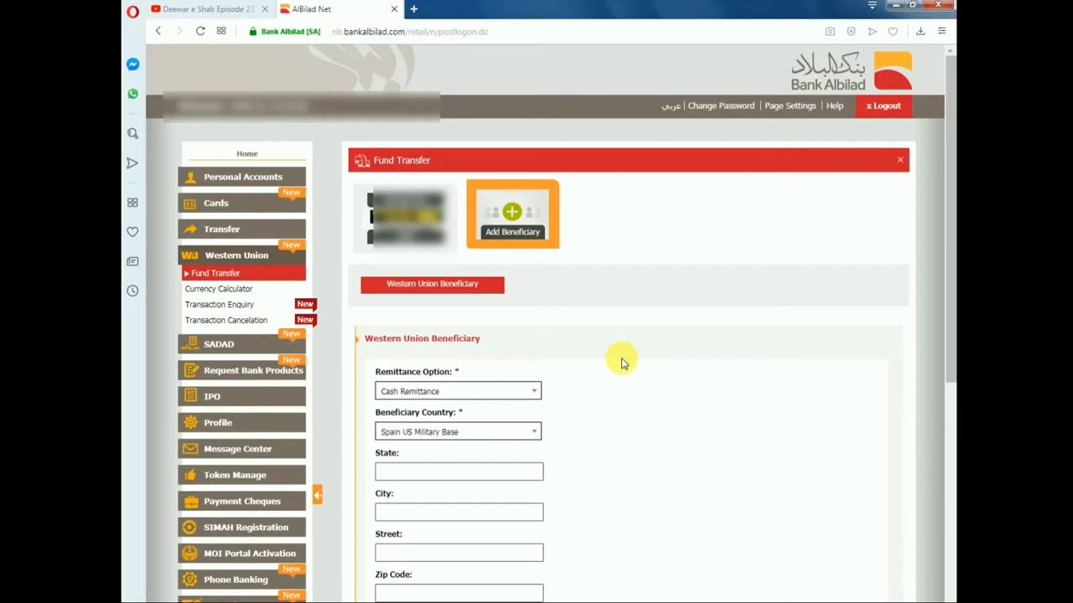
# - Keep Cash Remittance and set the beneficiary country to Pakistan, searched with 'pak'
pyautogui.scroll(-3, 622, 362)
pyautogui.scroll(-1, 622, 362)
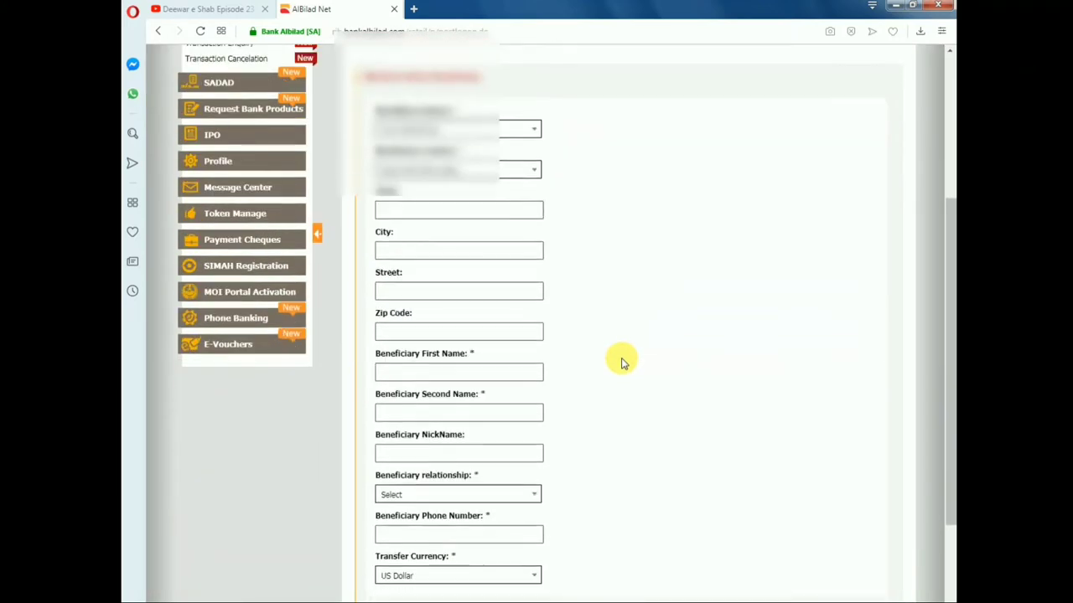
pyautogui.click(536, 135)
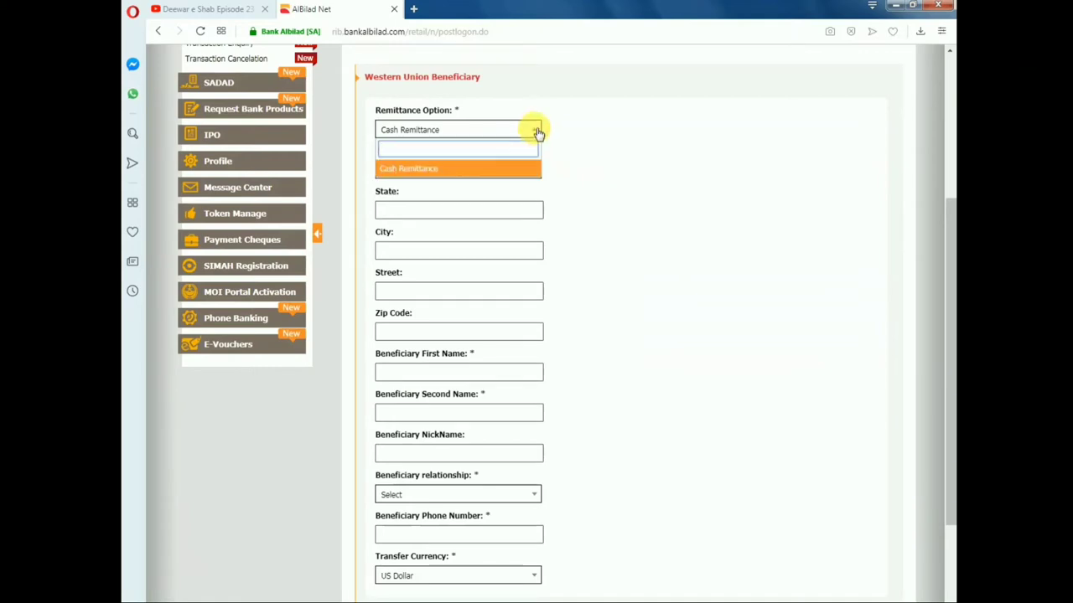
pyautogui.click(536, 134)
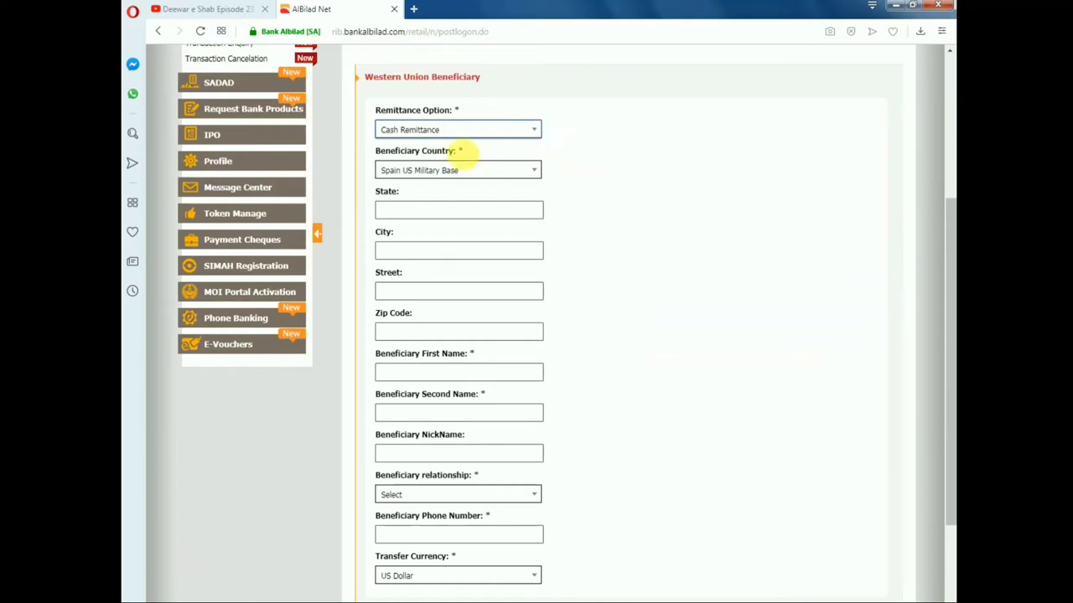
pyautogui.click(534, 171)
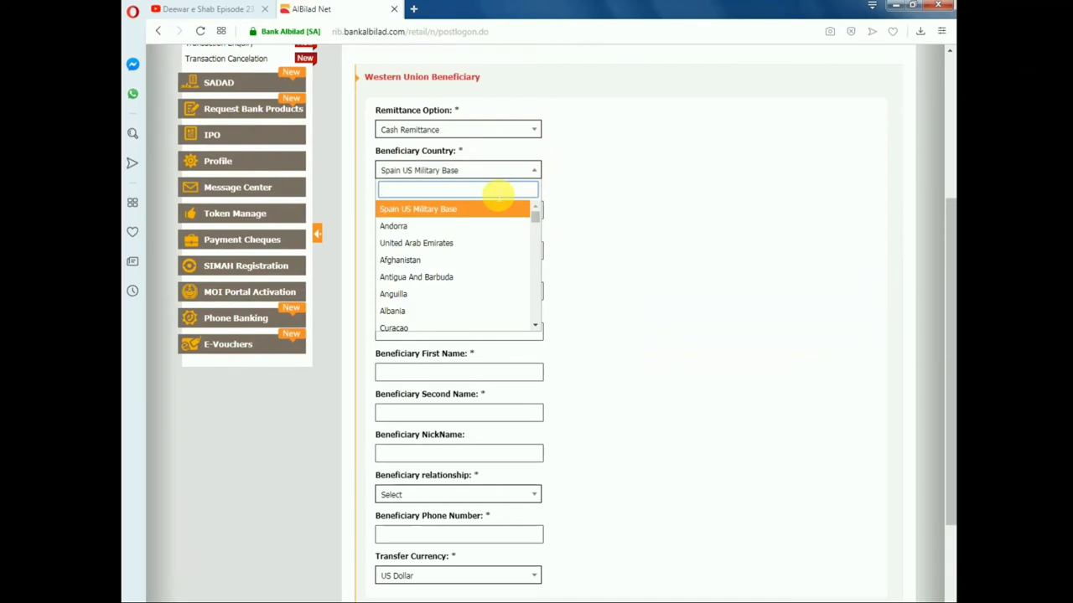
pyautogui.write('pak')
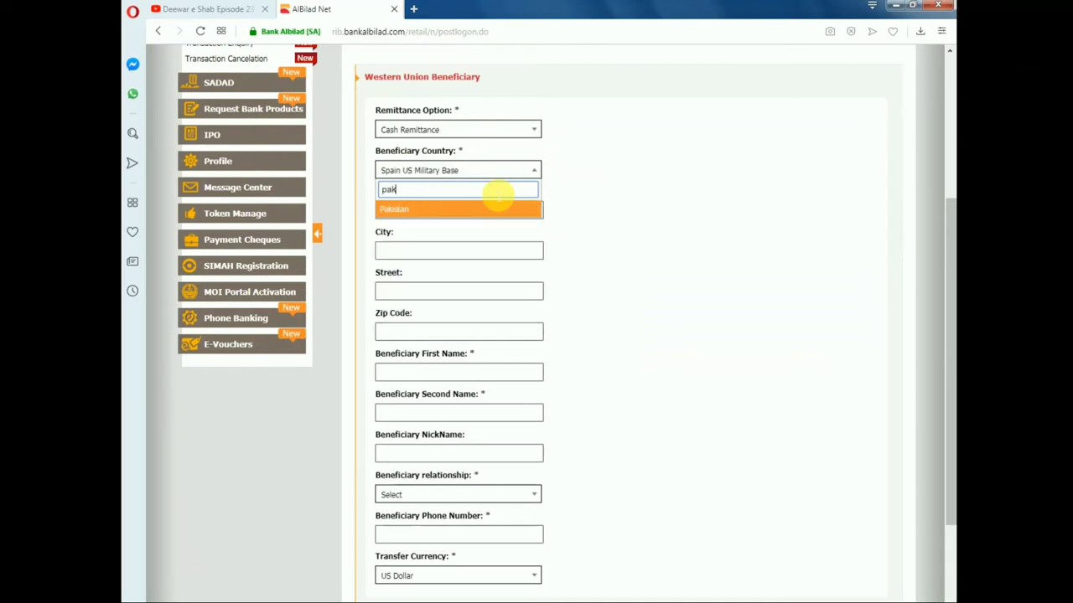
pyautogui.click(403, 214)
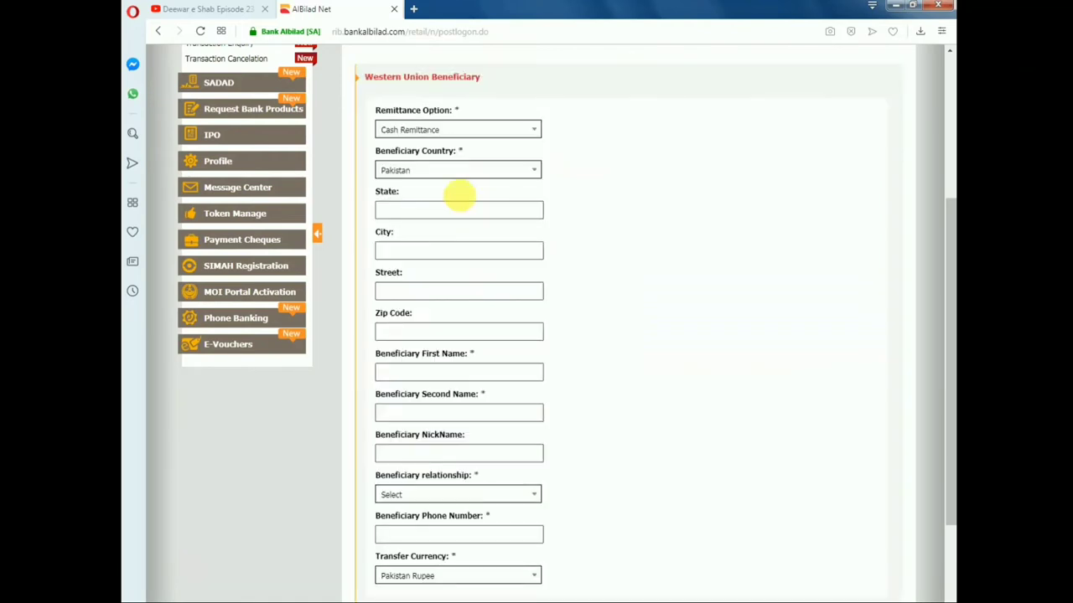
pyautogui.click(536, 132)
# - Enter the beneficiary's state, city, street, zip code and first name on the form
pyautogui.click(537, 133)
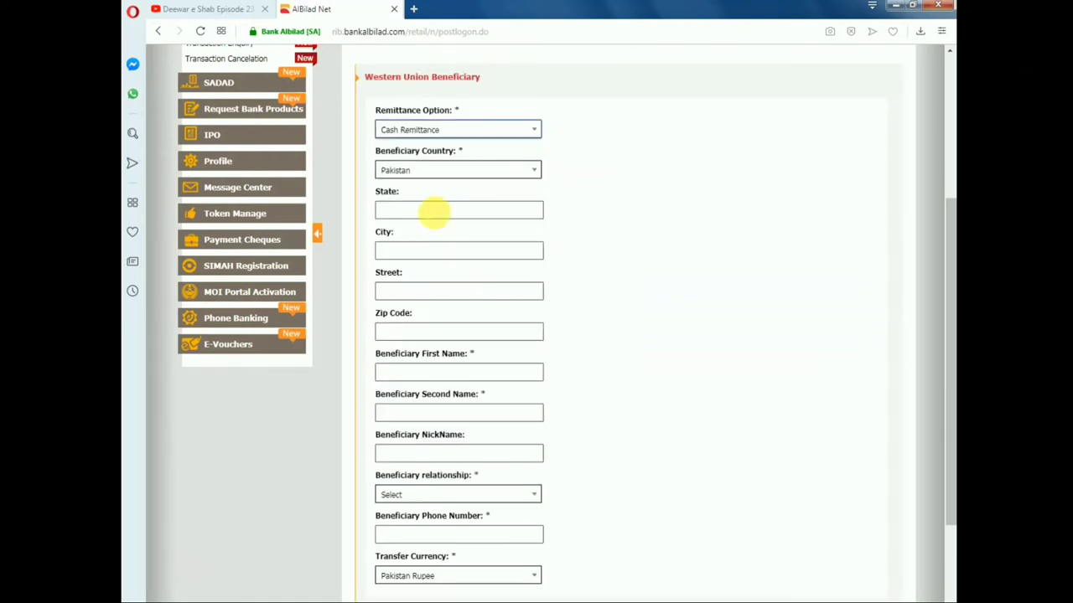
pyautogui.click(440, 212)
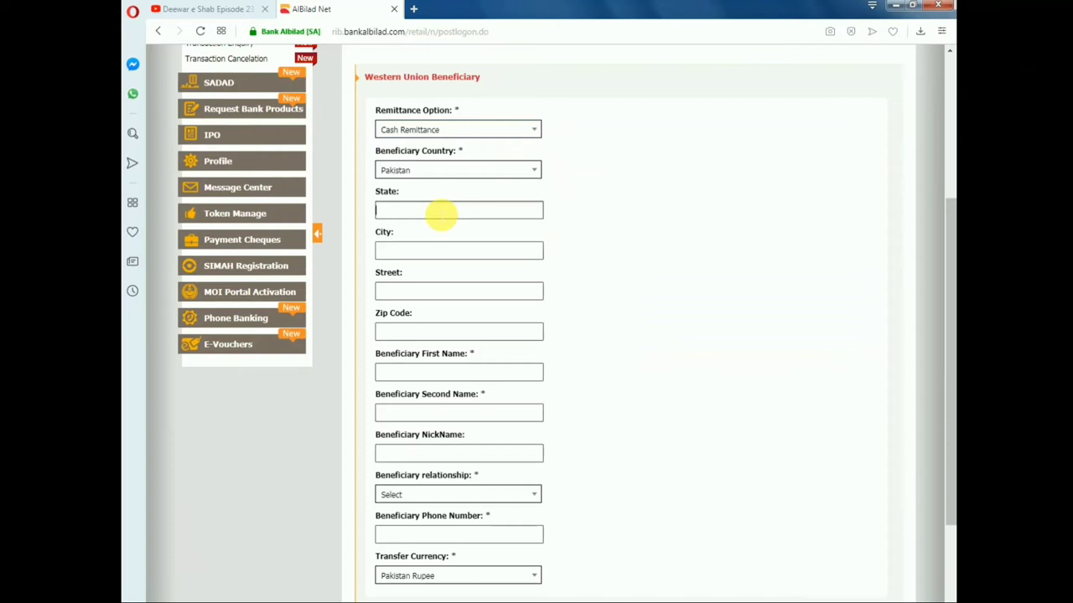
pyautogui.write('sindh')
pyautogui.click(476, 253)
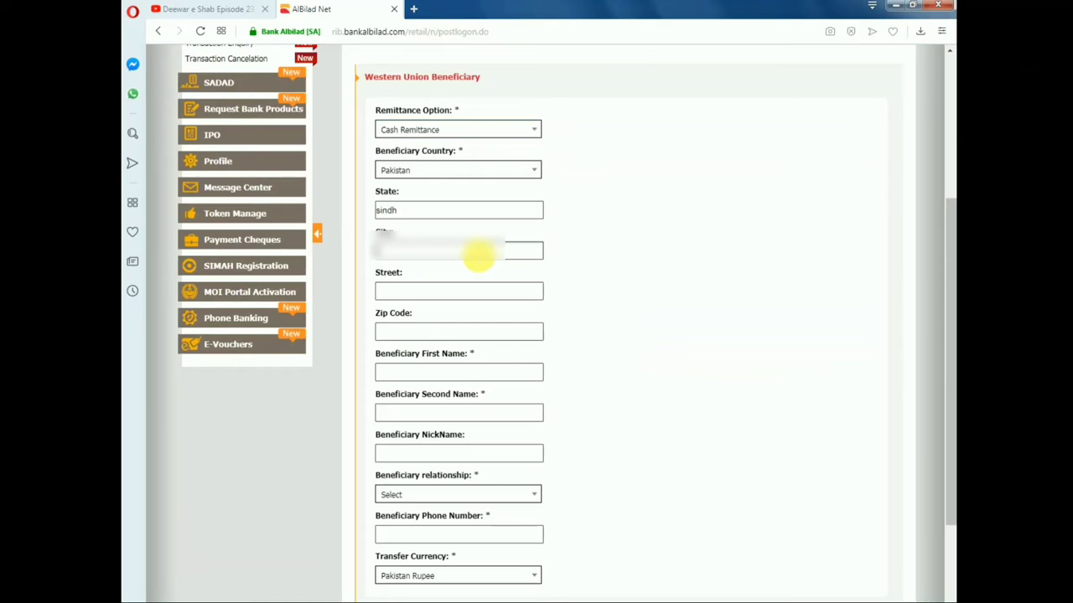
pyautogui.write('Karachi')
pyautogui.click(461, 293)
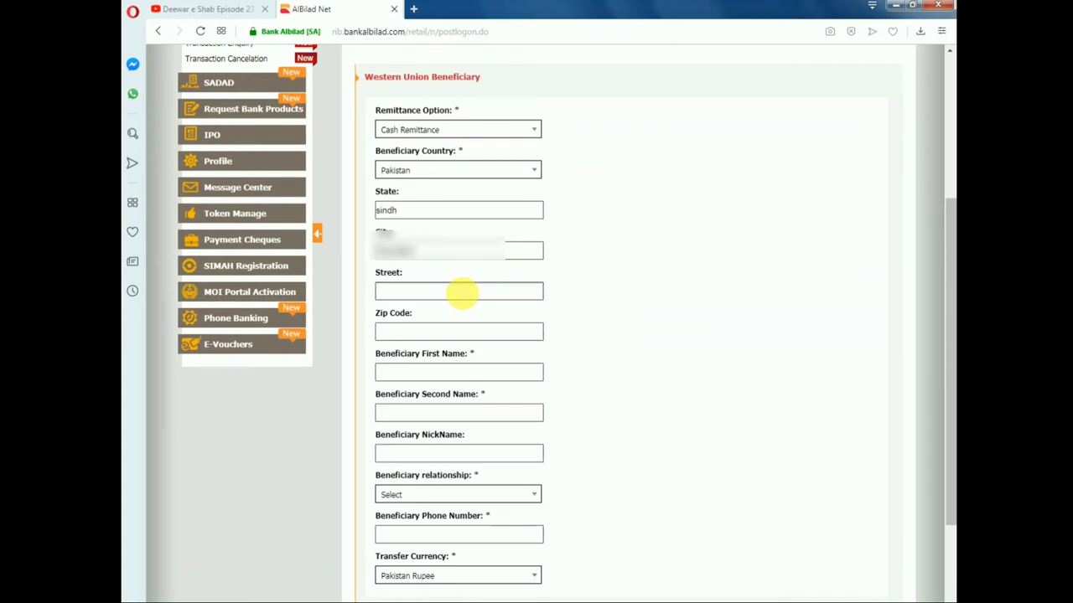
pyautogui.write('no')
pyautogui.click(446, 335)
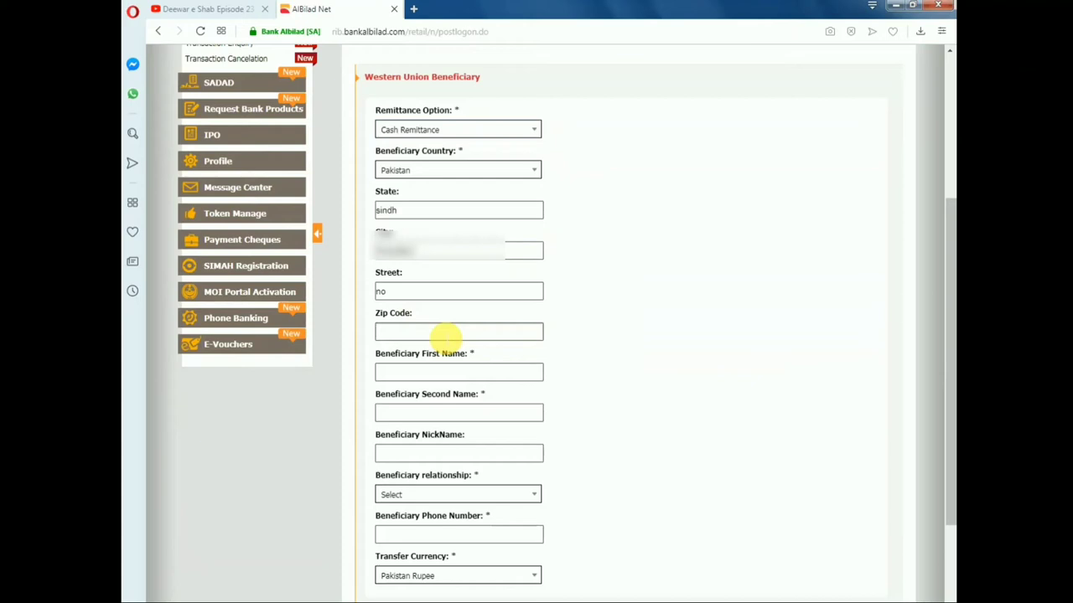
pyautogui.write('77020')
pyautogui.click(453, 379)
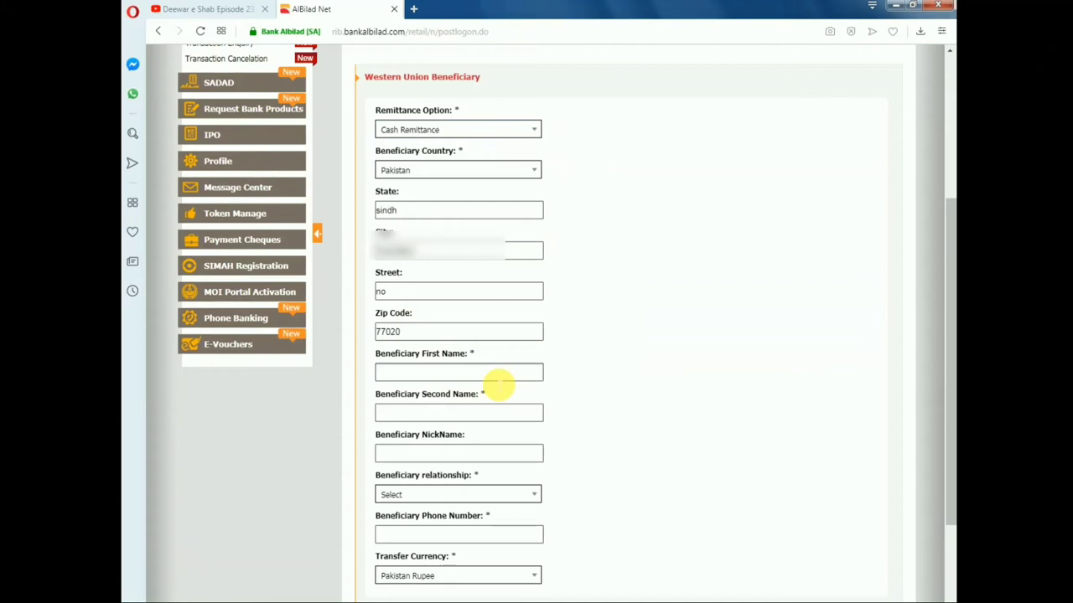
# - Enter the beneficiary's second name
pyautogui.click(494, 412)
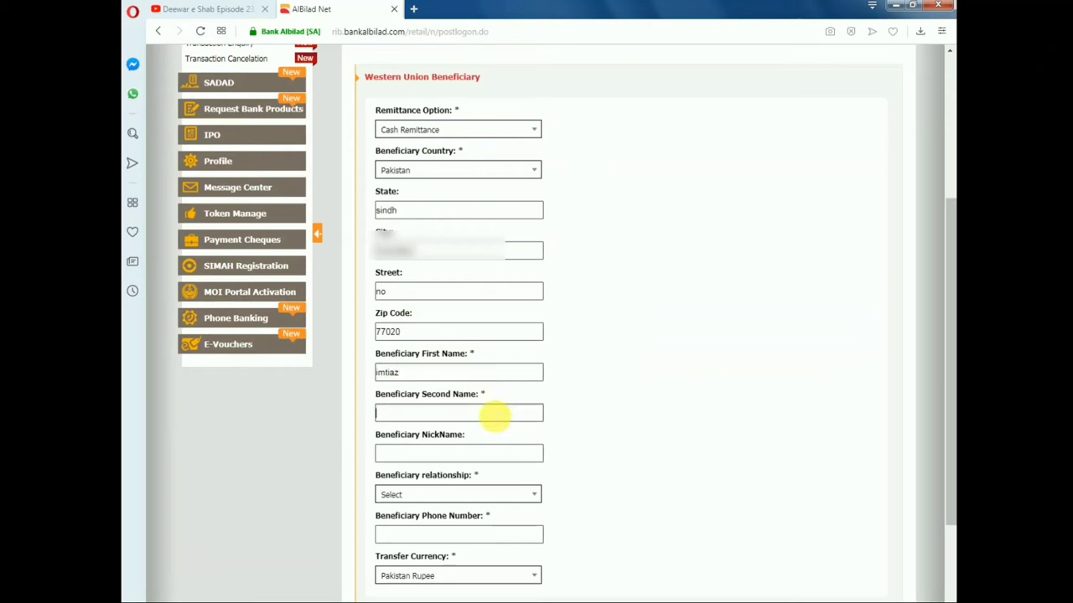
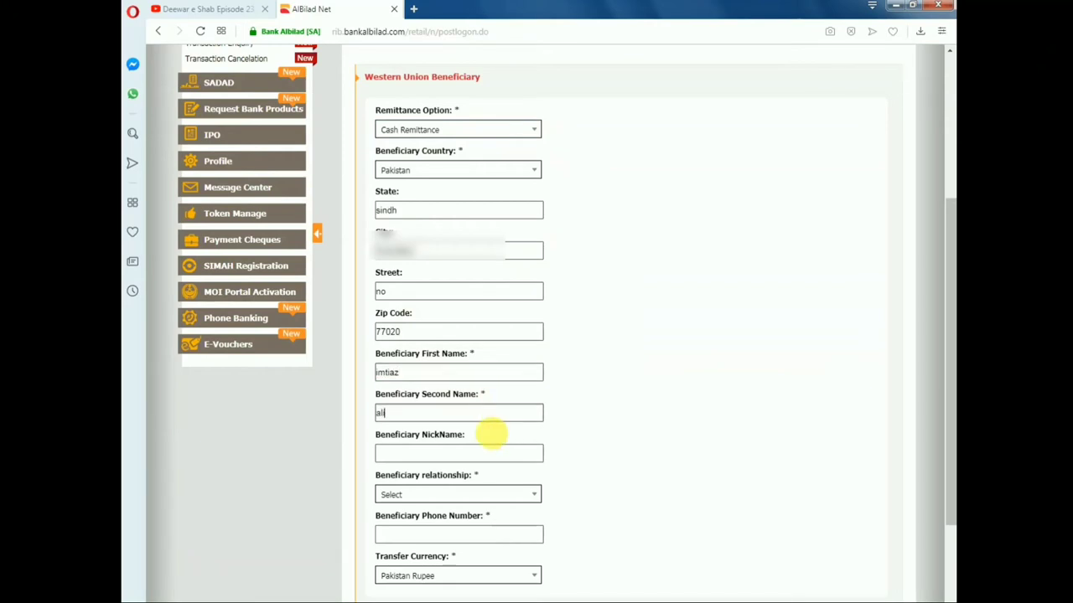
pyautogui.scroll(-1, 521, 392)
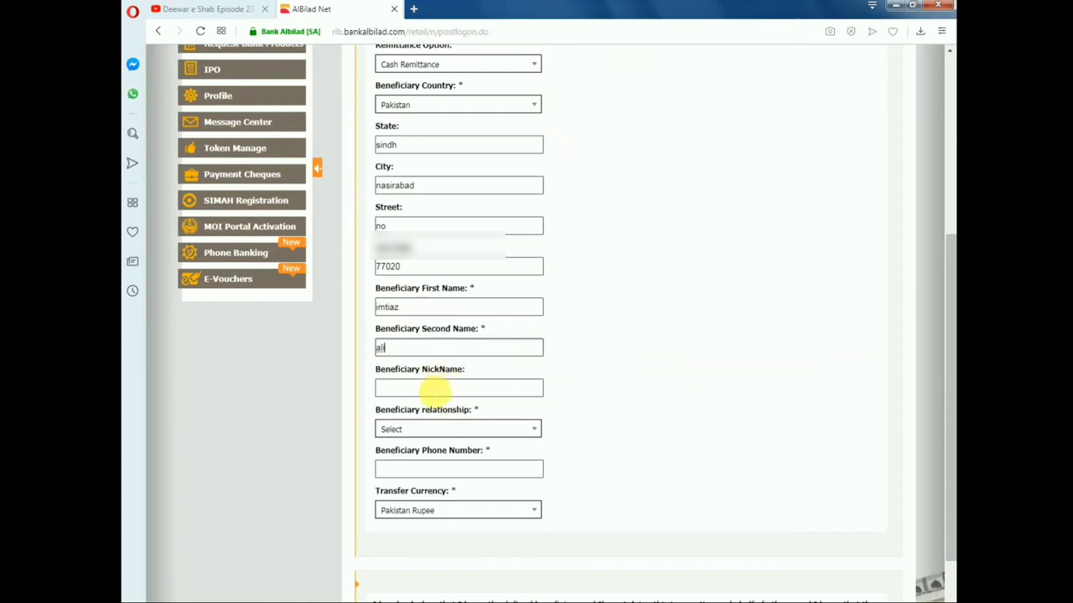
# - Give the beneficiary a nickname and set the relationship to Relatives / Friends
pyautogui.click(436, 388)
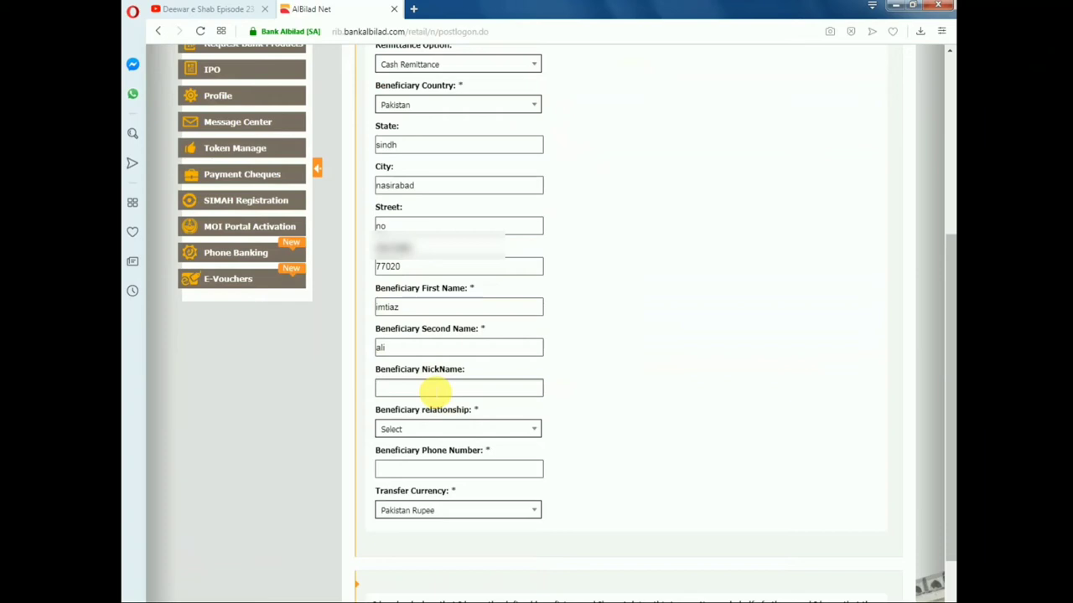
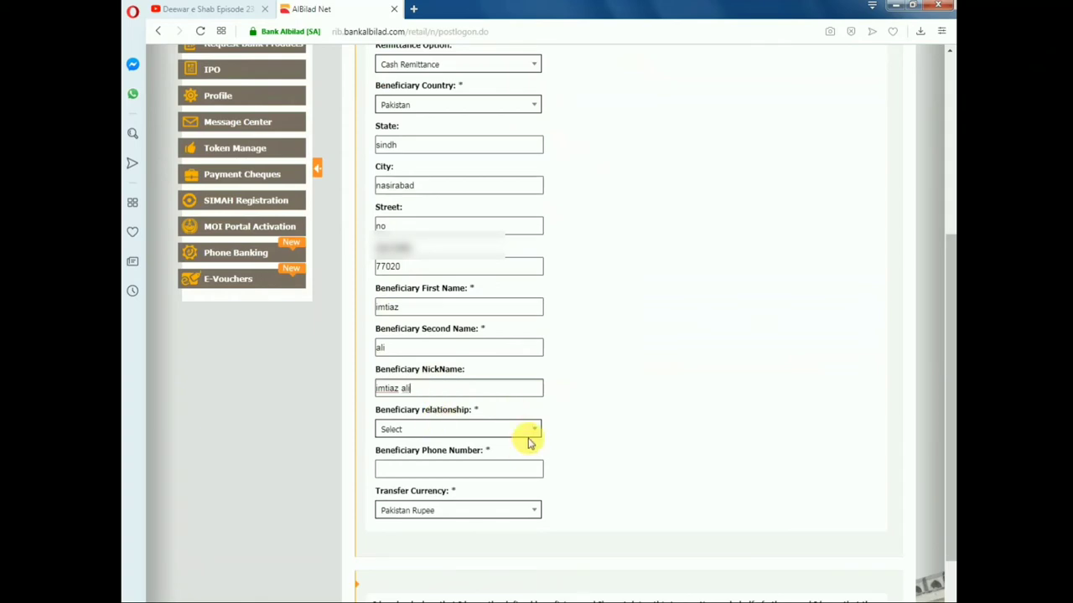
pyautogui.click(537, 430)
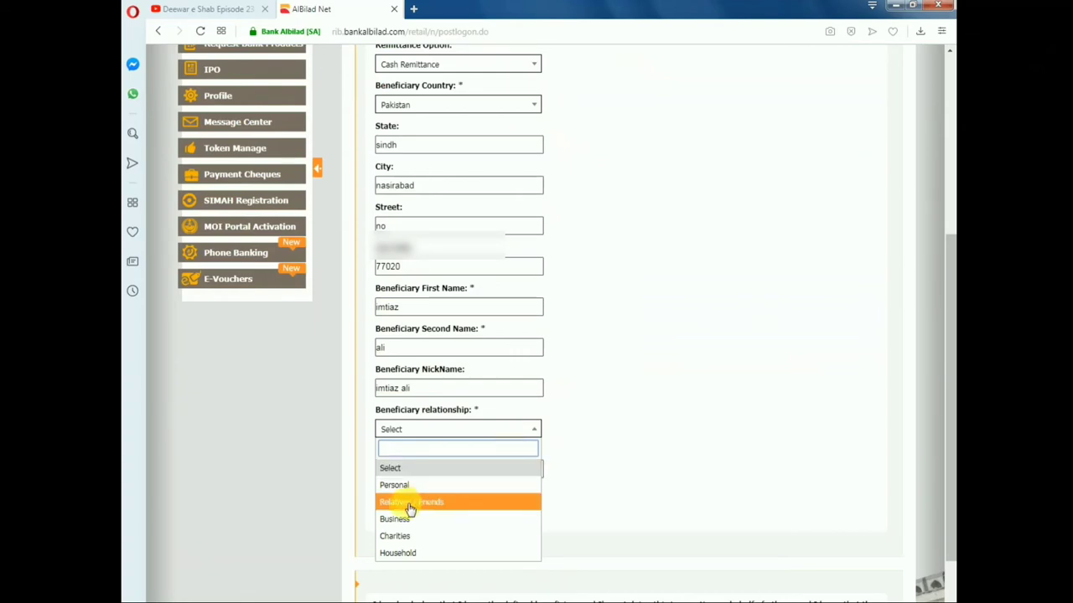
pyautogui.click(442, 506)
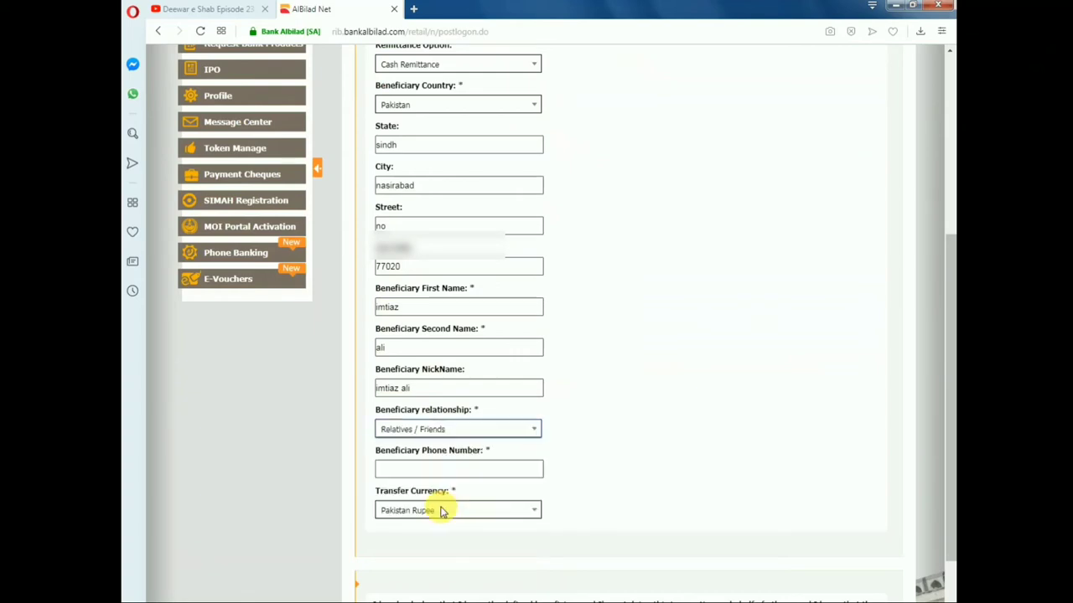
pyautogui.scroll(-2, 600, 430)
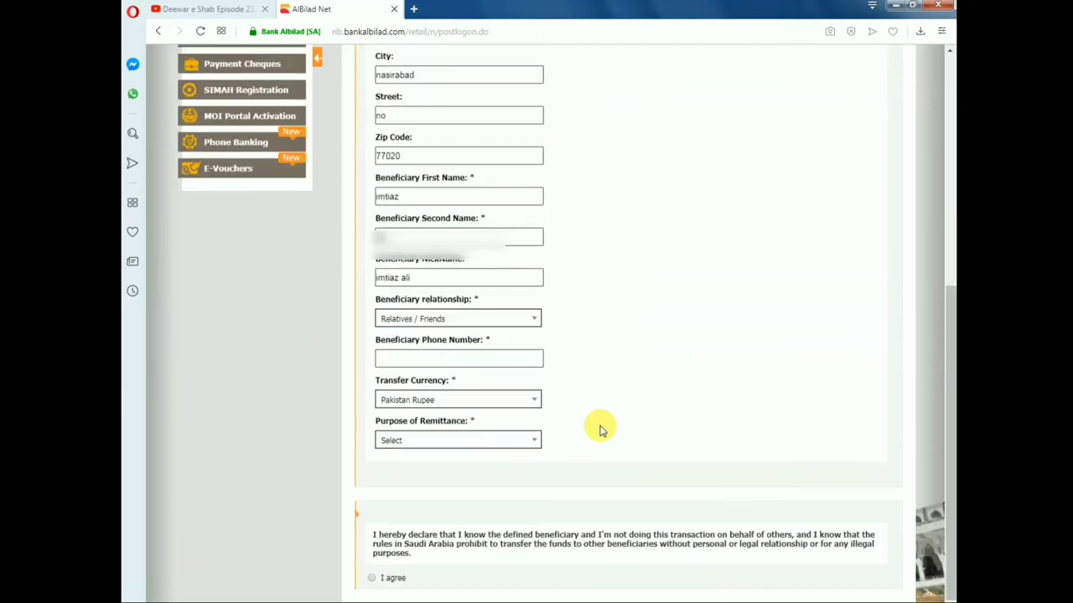
# - Enter the beneficiary's phone number and keep Pakistan Rupee as the transfer currency
pyautogui.click(474, 337)
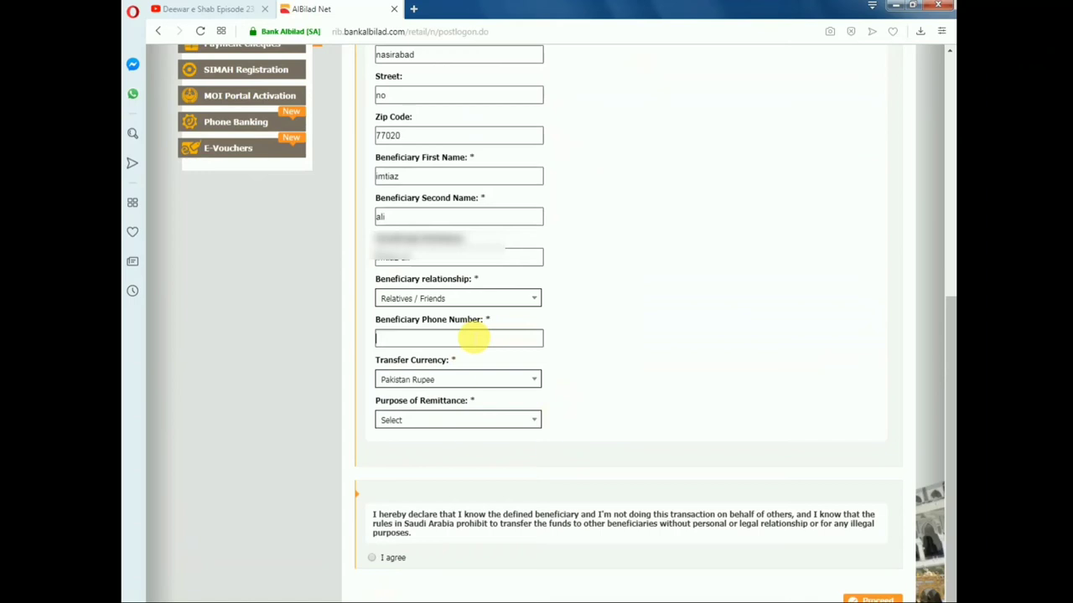
pyautogui.click(533, 381)
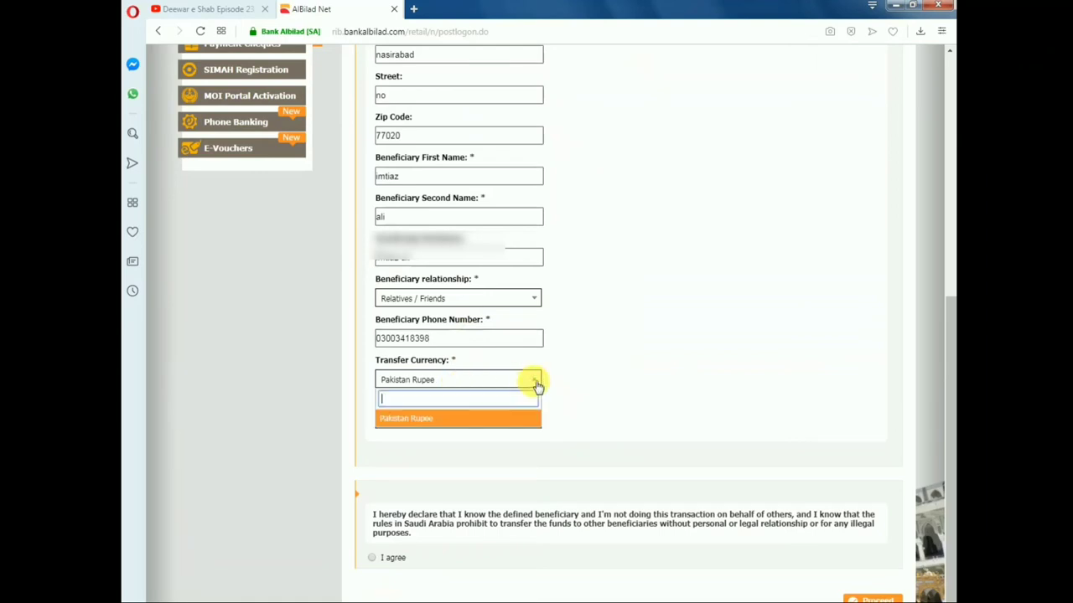
pyautogui.click(456, 423)
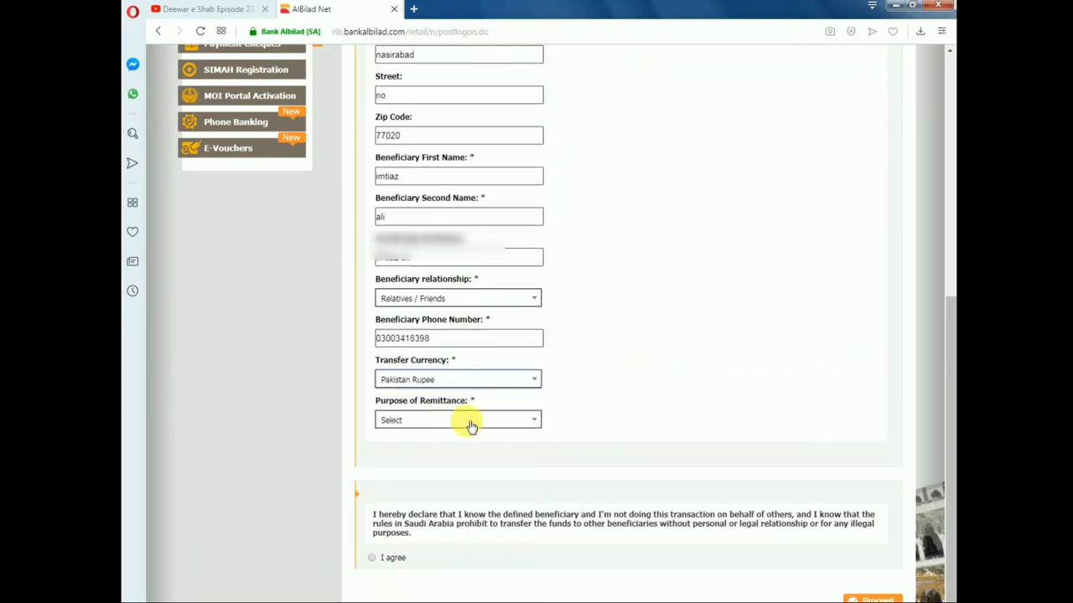
# - Set the remittance purpose to Personal Expenses and agree to the declaration
pyautogui.click(535, 425)
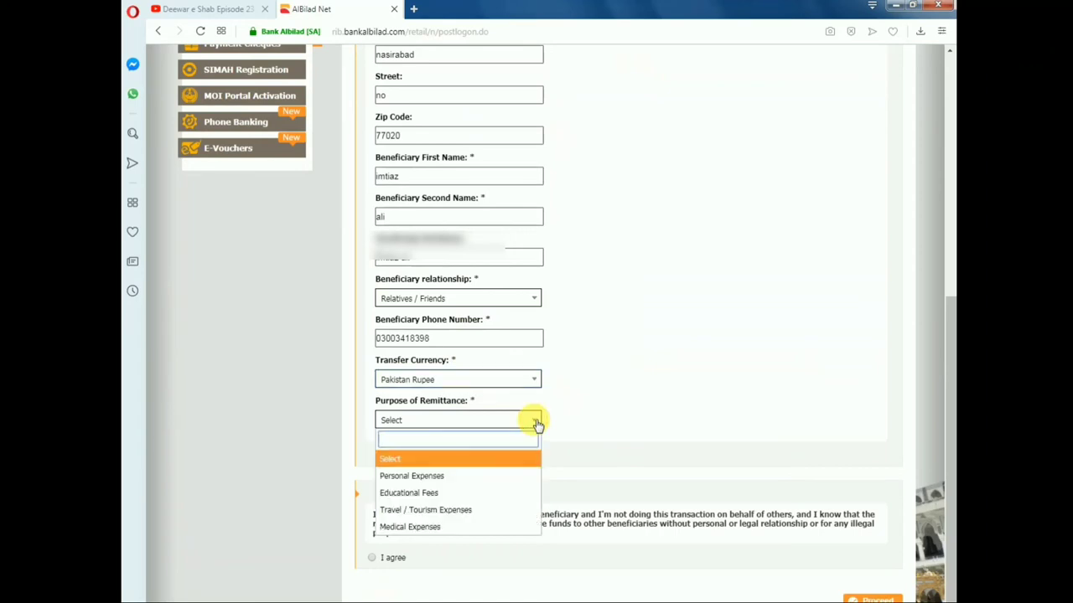
pyautogui.click(466, 479)
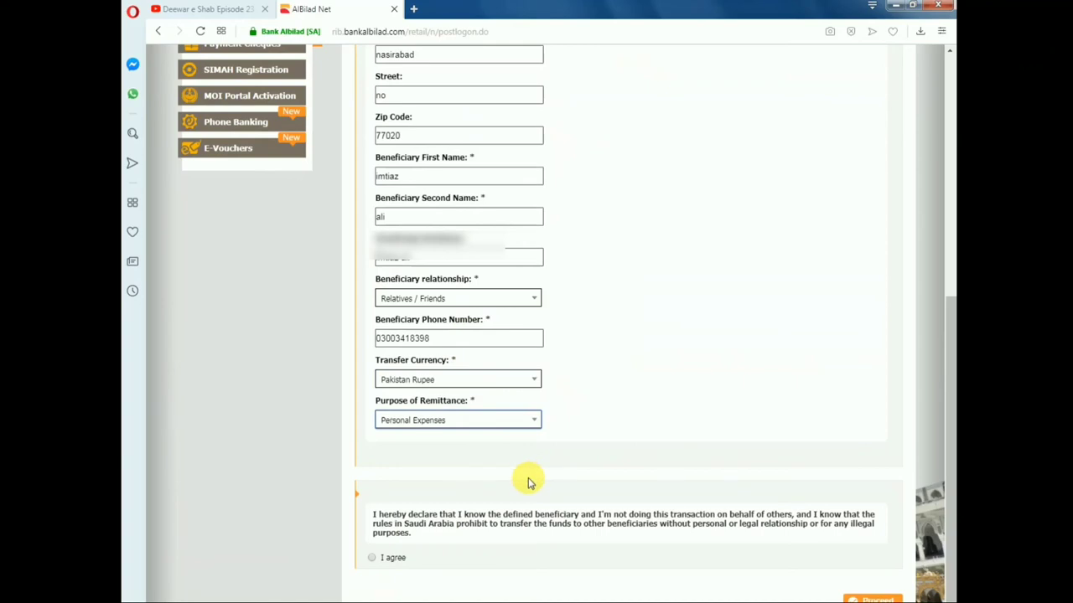
pyautogui.scroll(-1, 530, 484)
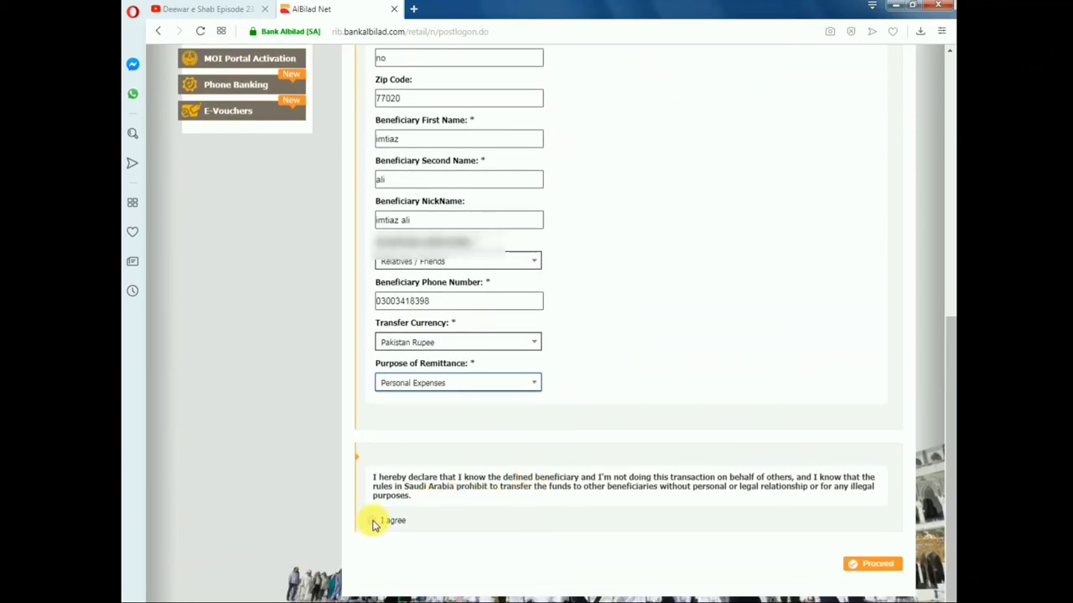
pyautogui.click(372, 522)
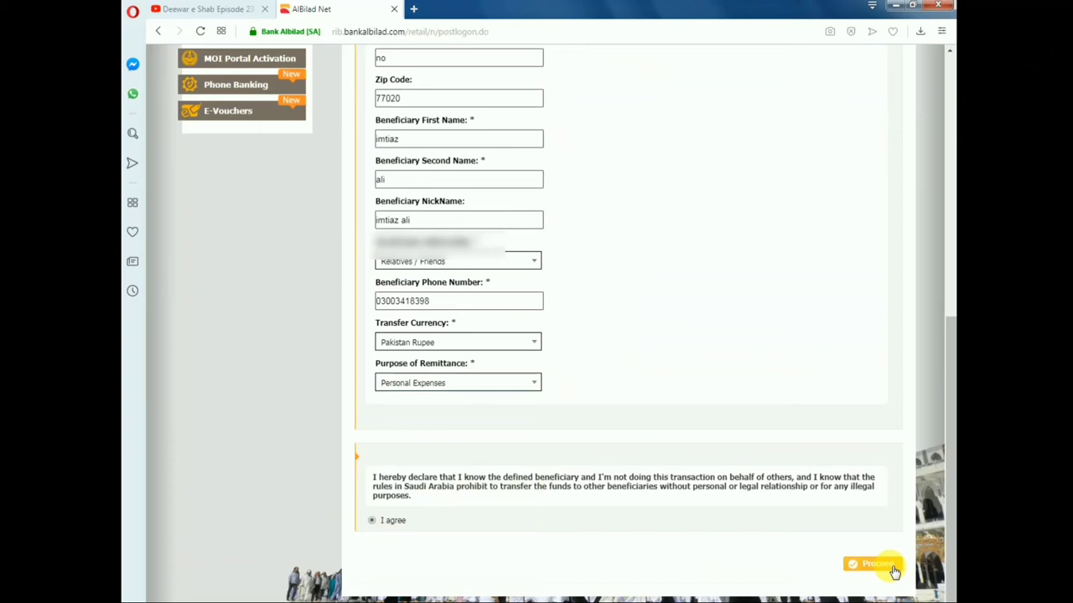
# - Proceed to the Western Union Beneficiary summary: Cash Remittance, Pakistan, Pakistan Rupee, Personal Expenses
pyautogui.click(893, 569)
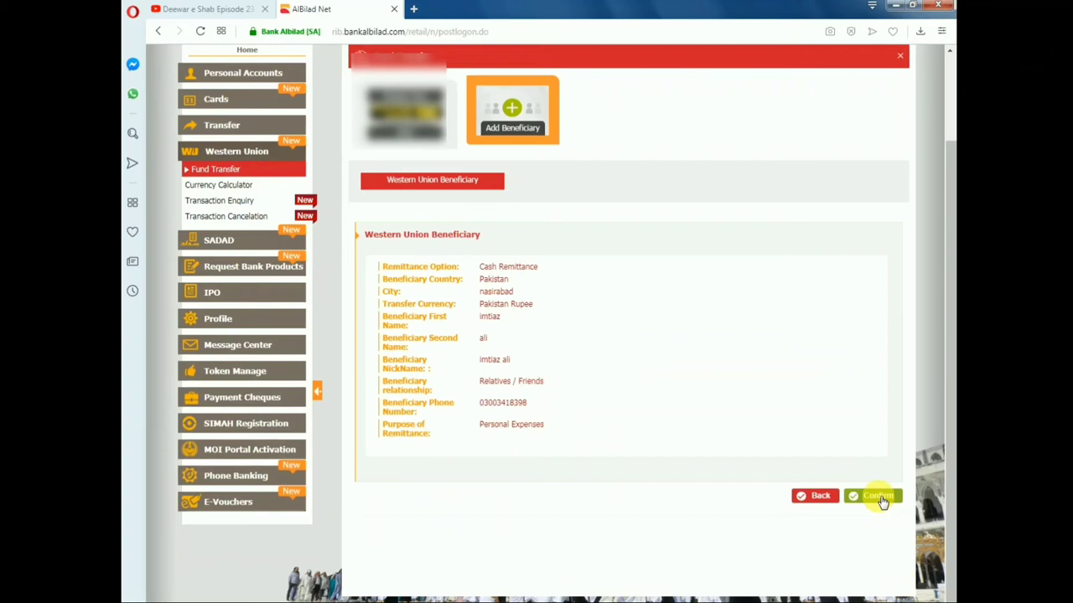
pyautogui.click(878, 498)
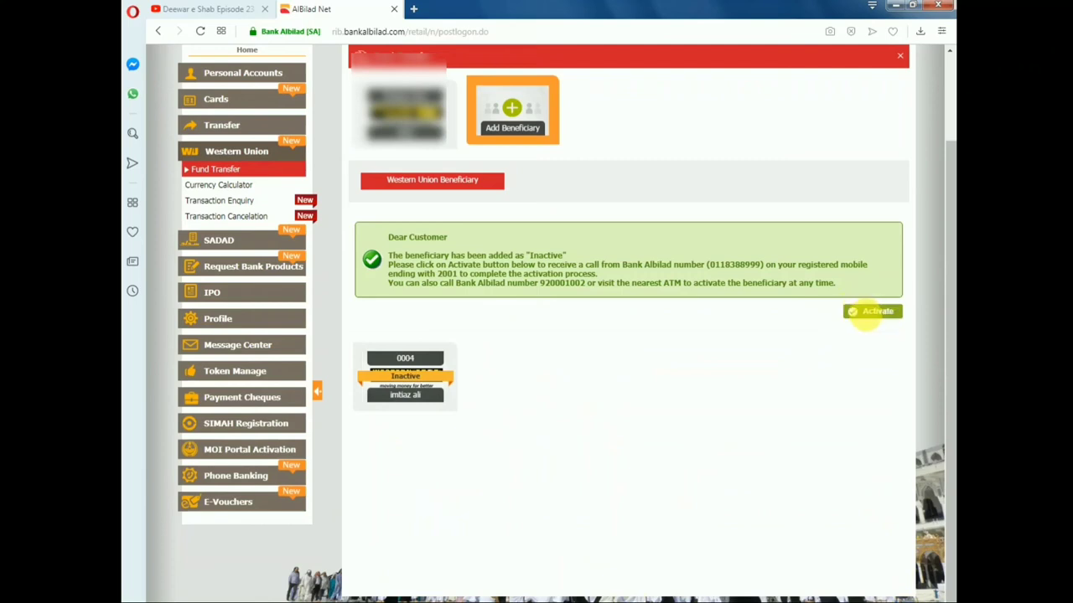
# - Request phone activation for the newly added, still Inactive beneficiary
pyautogui.click(881, 321)
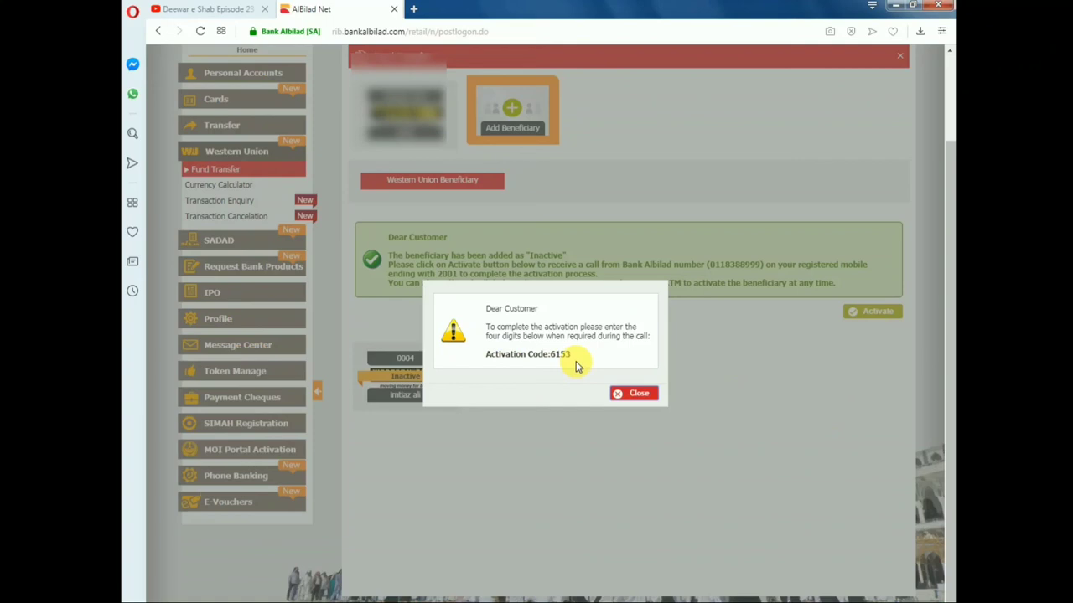
# - Note the four-digit activation code, then close the activation code message
pyautogui.click(629, 398)
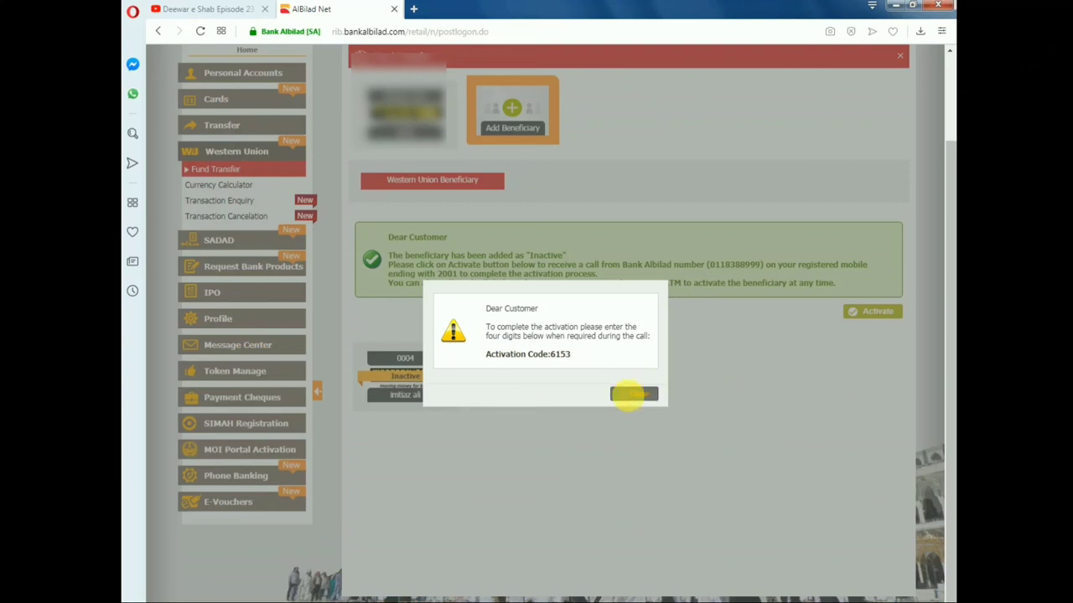